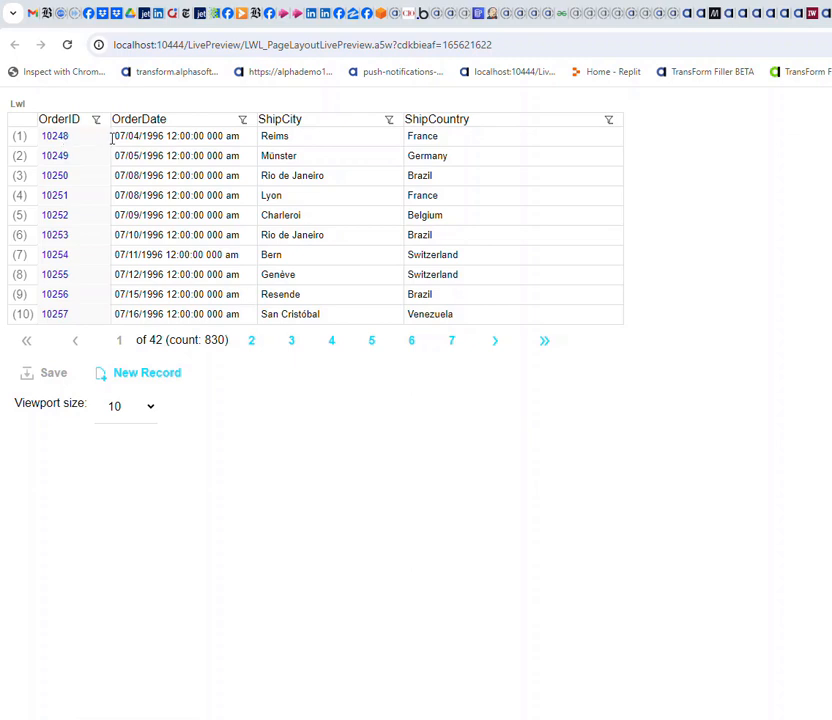
Set the first record's ShipCountry to Canada and list the ShipCity choices offered for that country
click(470, 143)
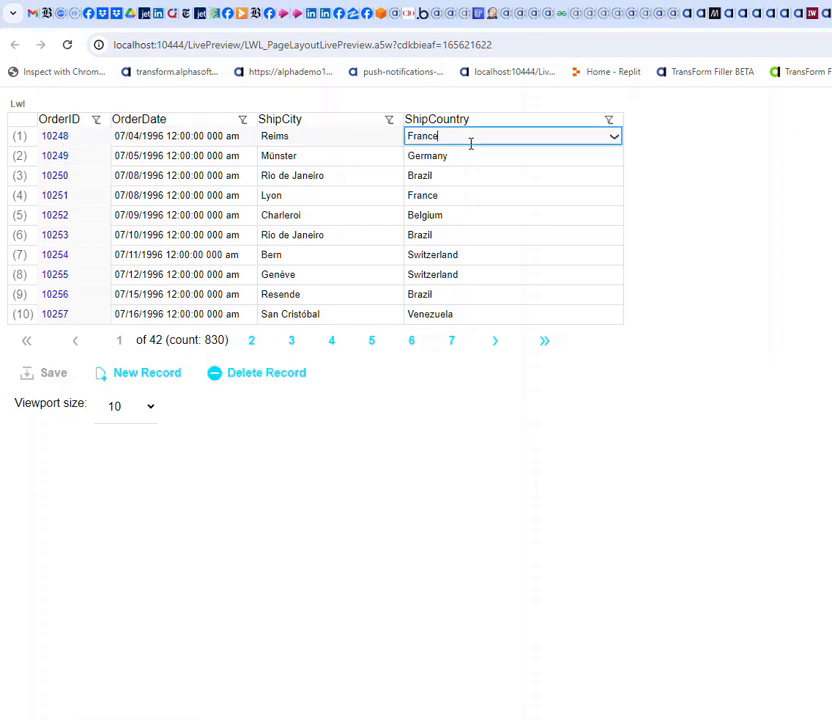
click(615, 140)
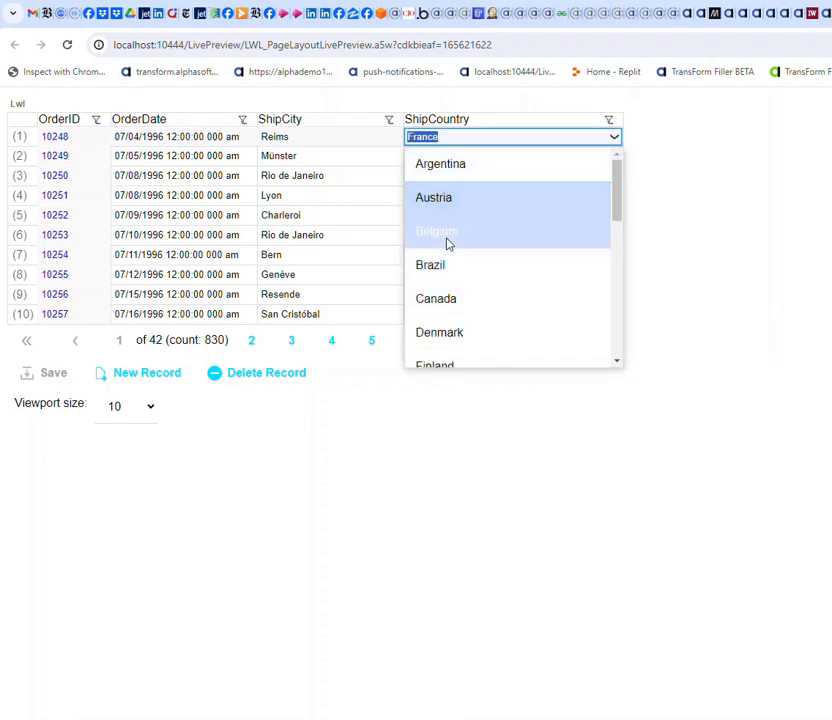
click(437, 300)
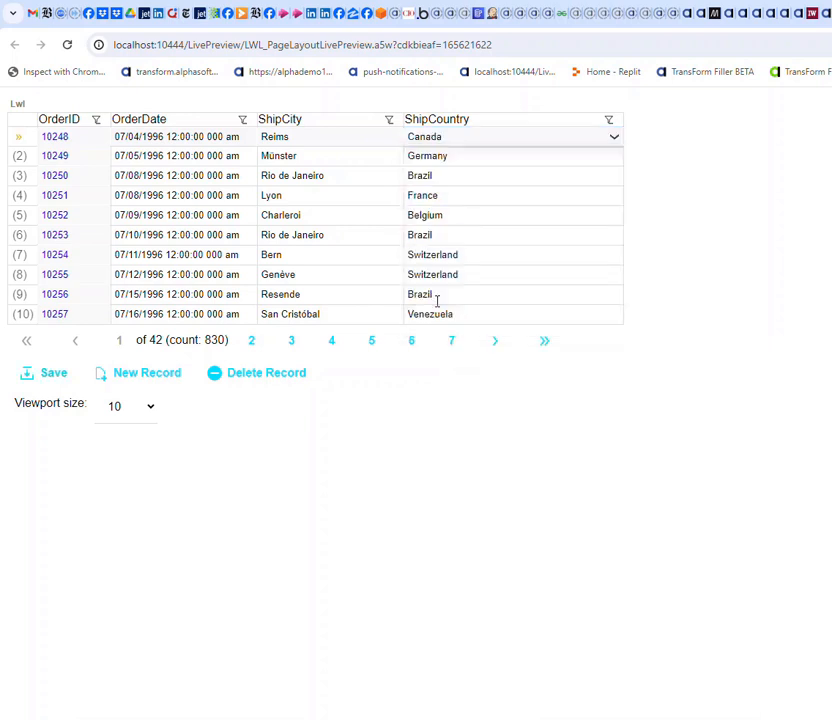
click(381, 140)
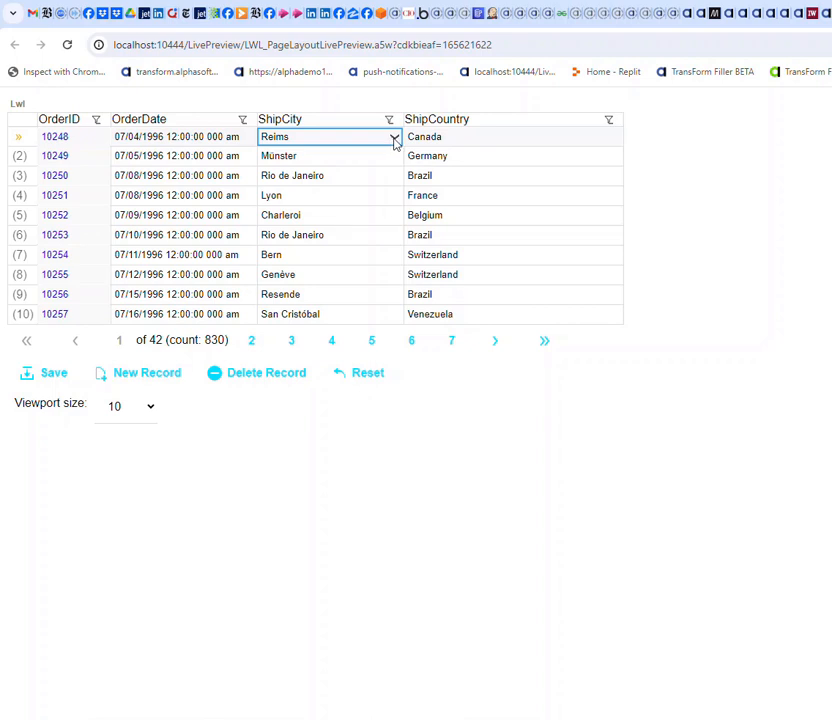
click(395, 140)
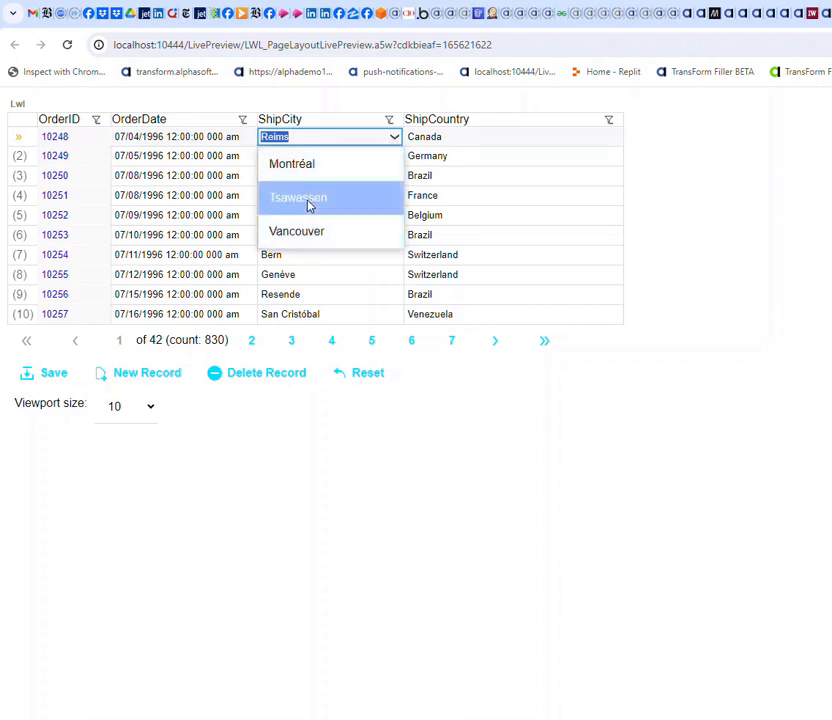
click(328, 139)
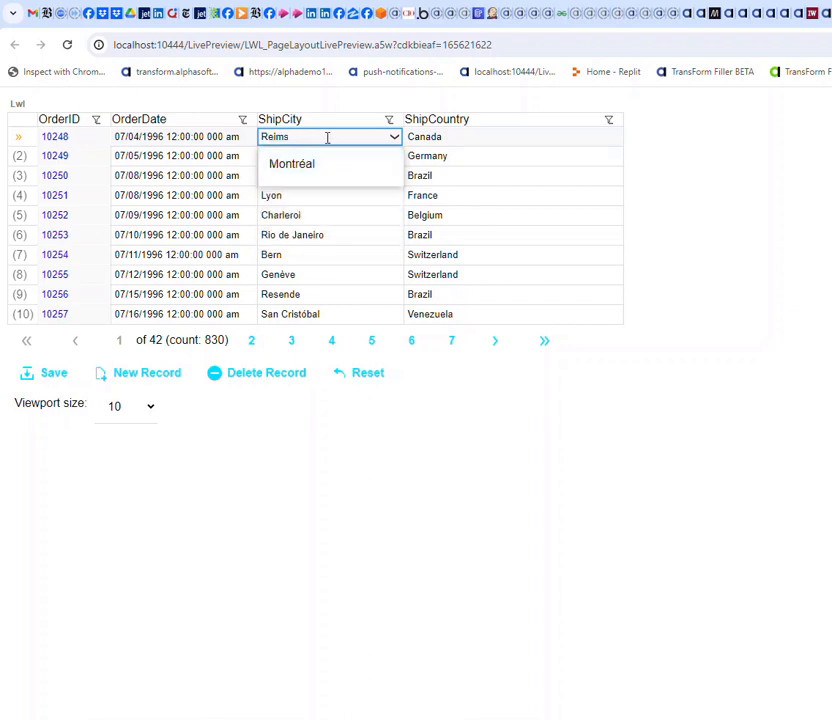
Set the first record's ShipCountry to Brazil and list the ShipCity choices for the same record
click(505, 137)
click(616, 139)
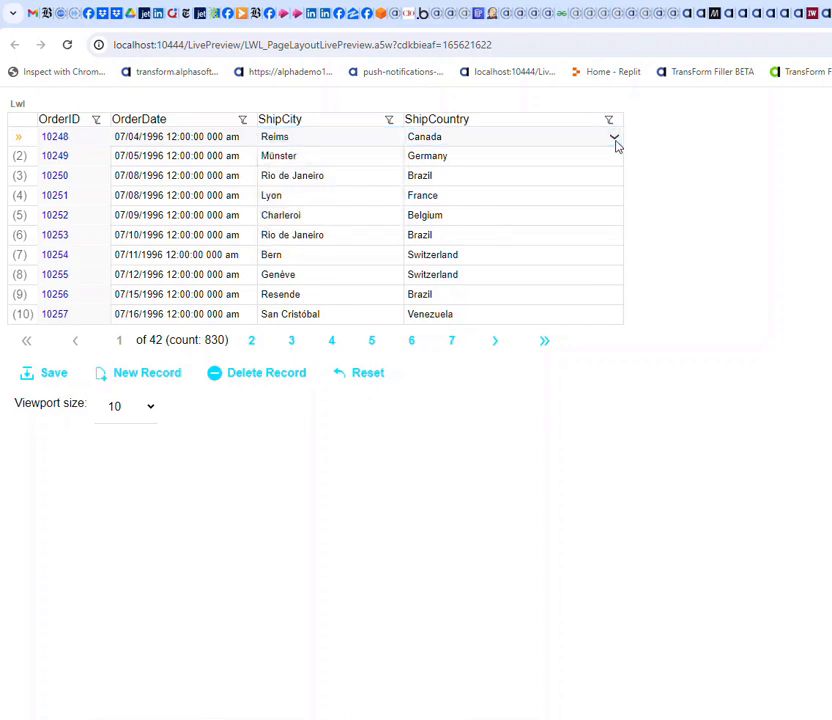
click(425, 262)
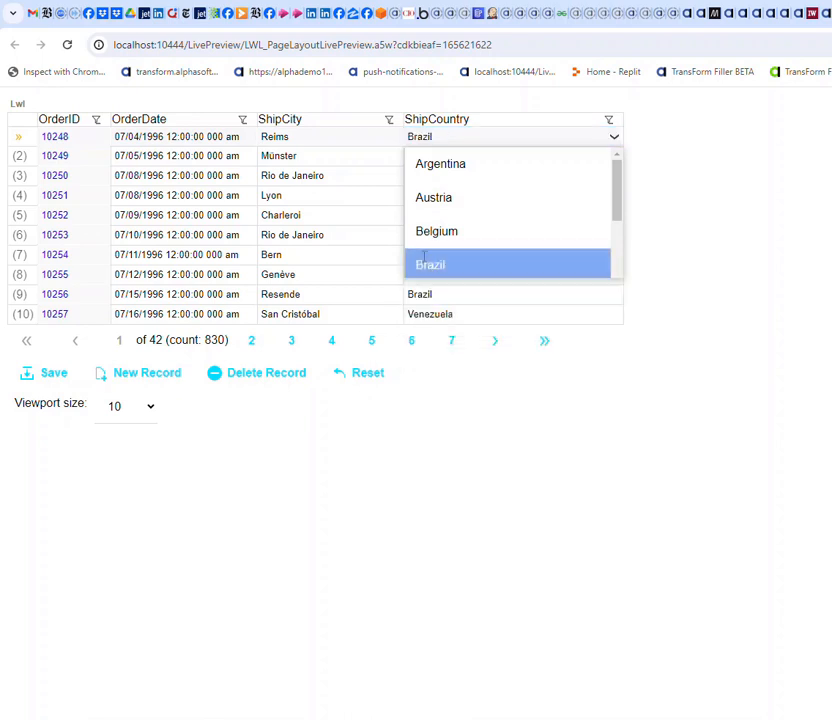
click(396, 142)
click(396, 142)
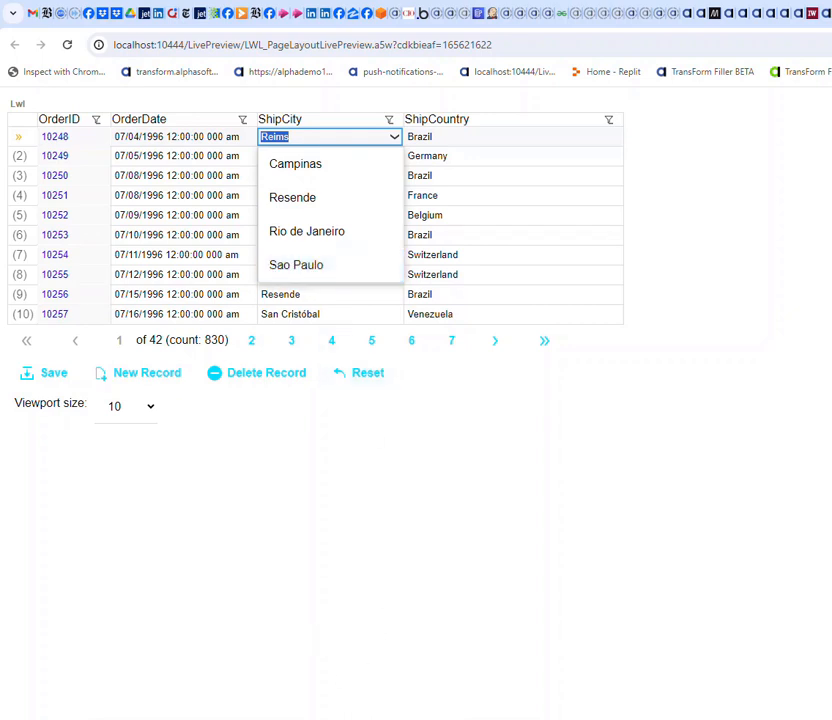
Switch to Alpha Anywhere and open the lwl control in the Light Weight List Builder
key(alt+Tab)
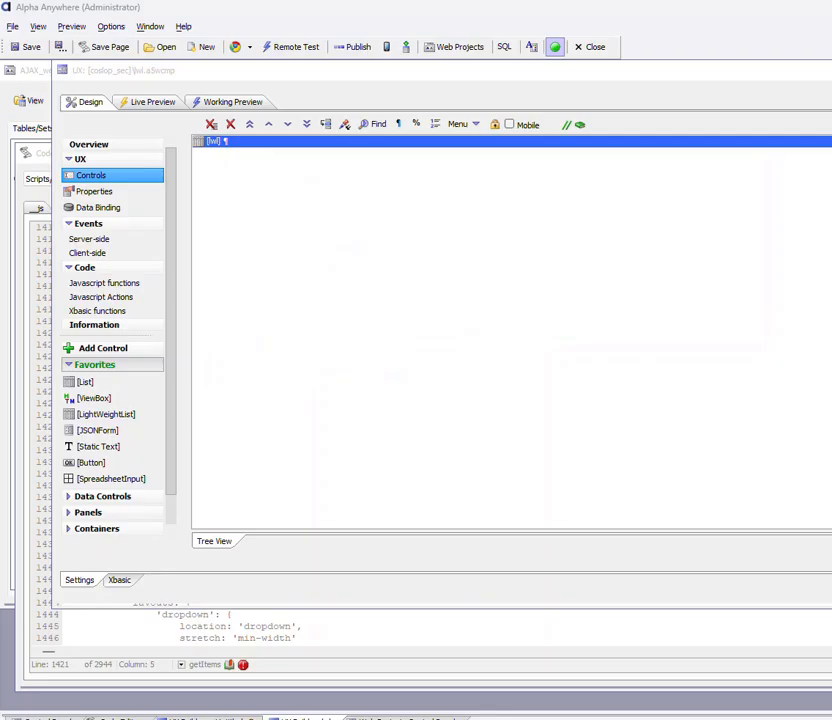
double_click(213, 144)
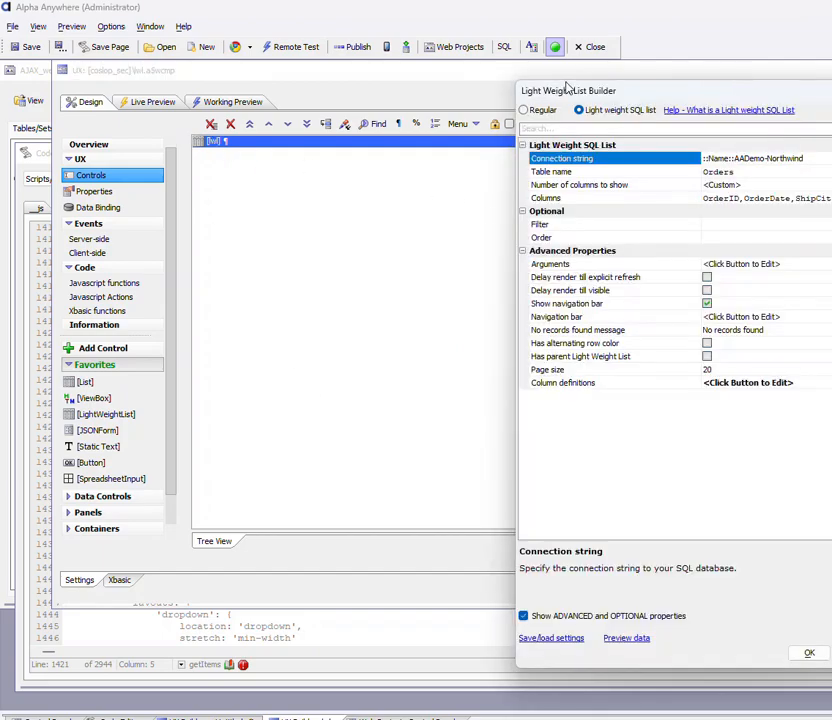
drag(566, 84, 223, 56)
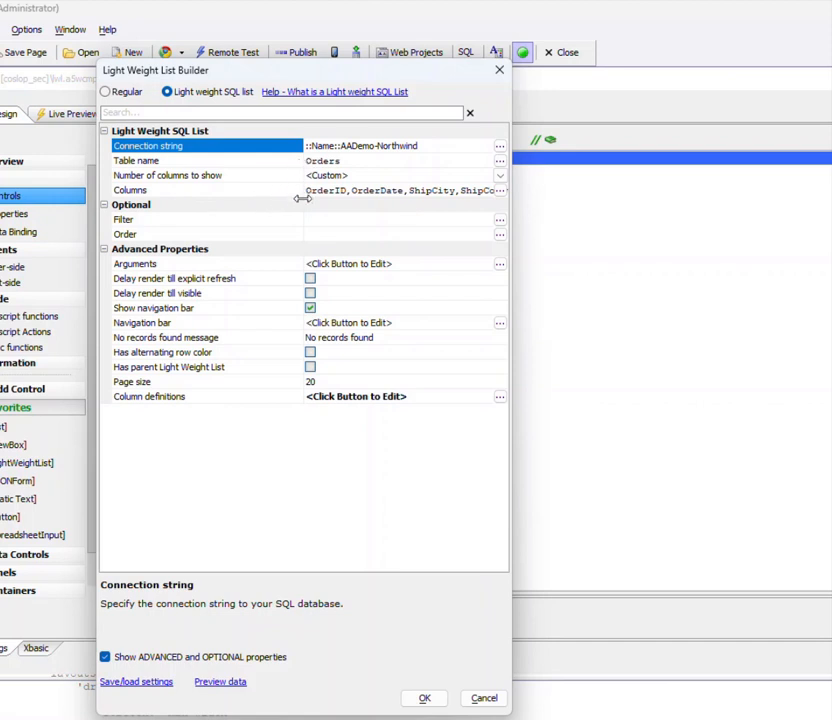
Review the fields selected for the list's Columns property and accept the selection with ShipCity included
double_click(292, 191)
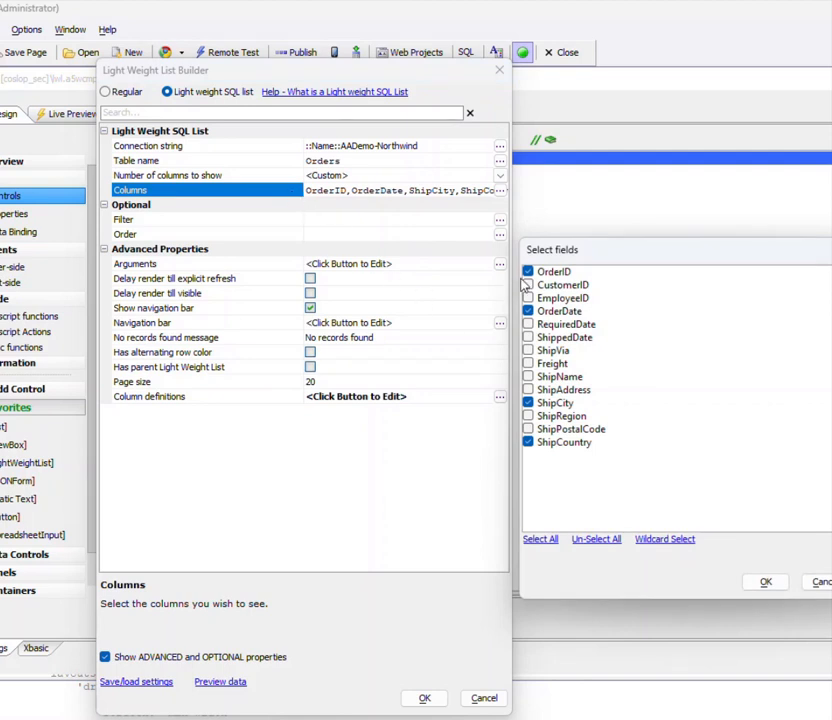
click(528, 401)
click(528, 401)
click(765, 582)
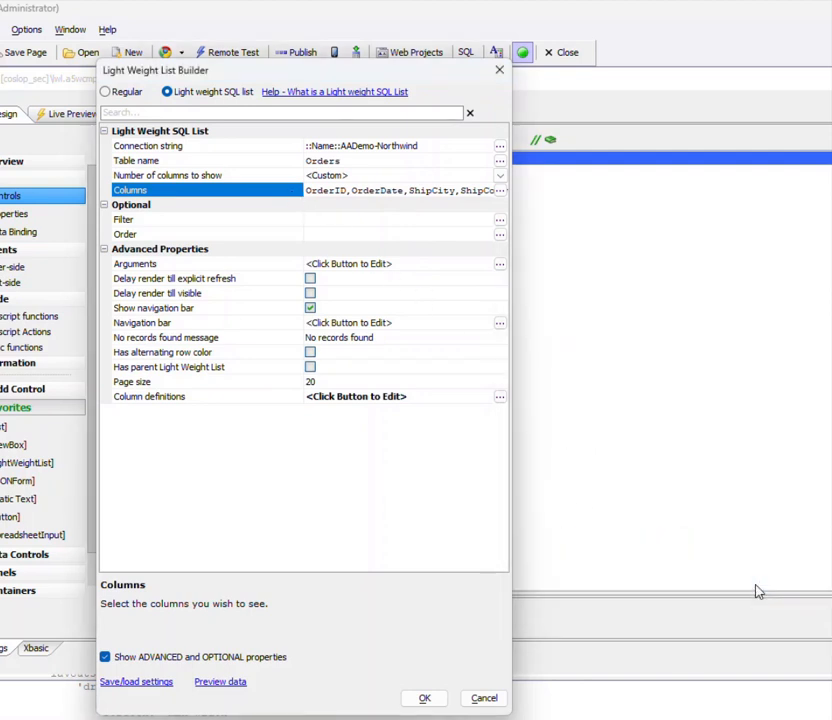
Open the ShipCountry column's properties from the column definitions and examine its load data method options
click(231, 398)
double_click(231, 398)
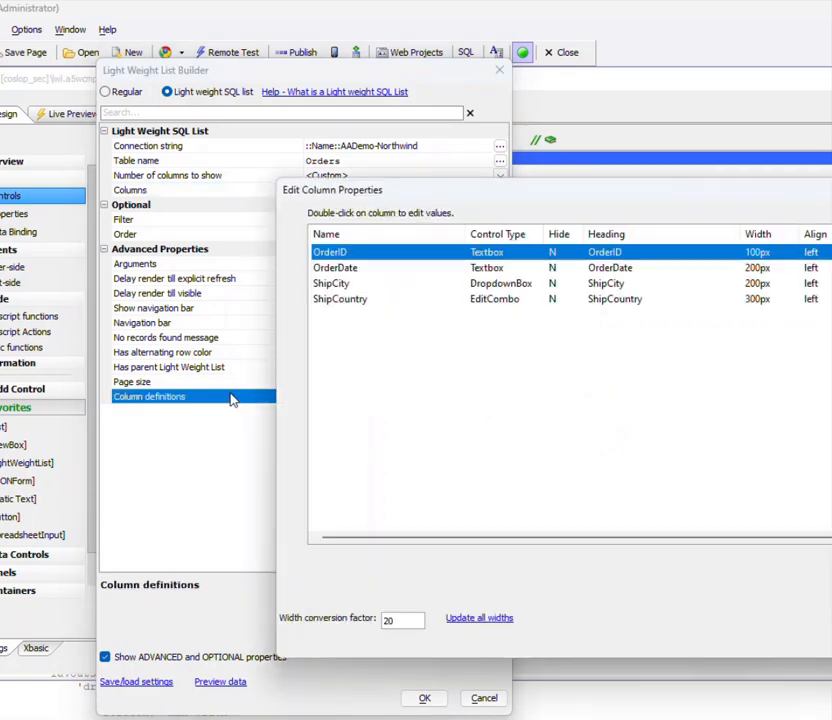
double_click(322, 299)
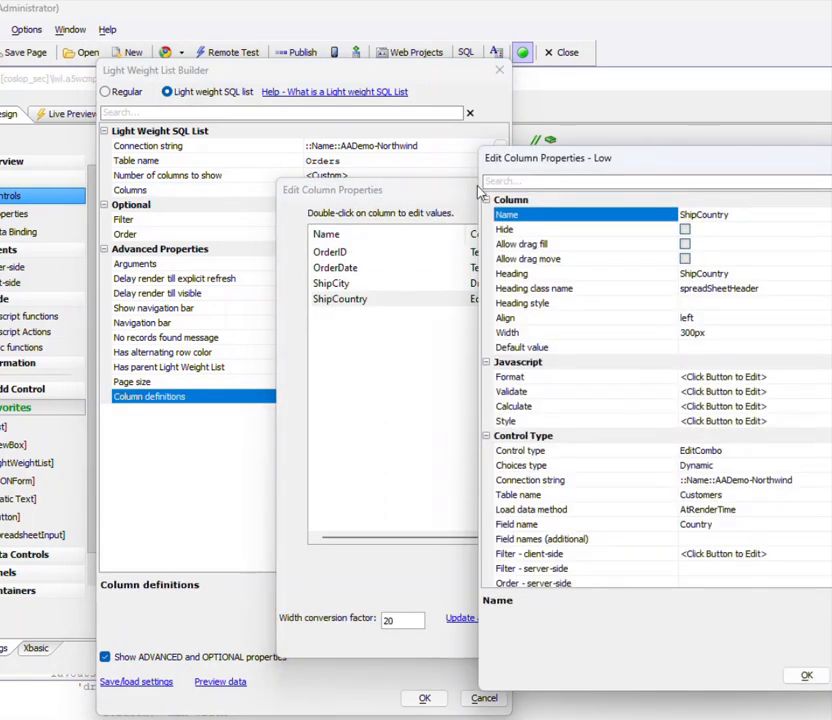
drag(533, 168, 251, 150)
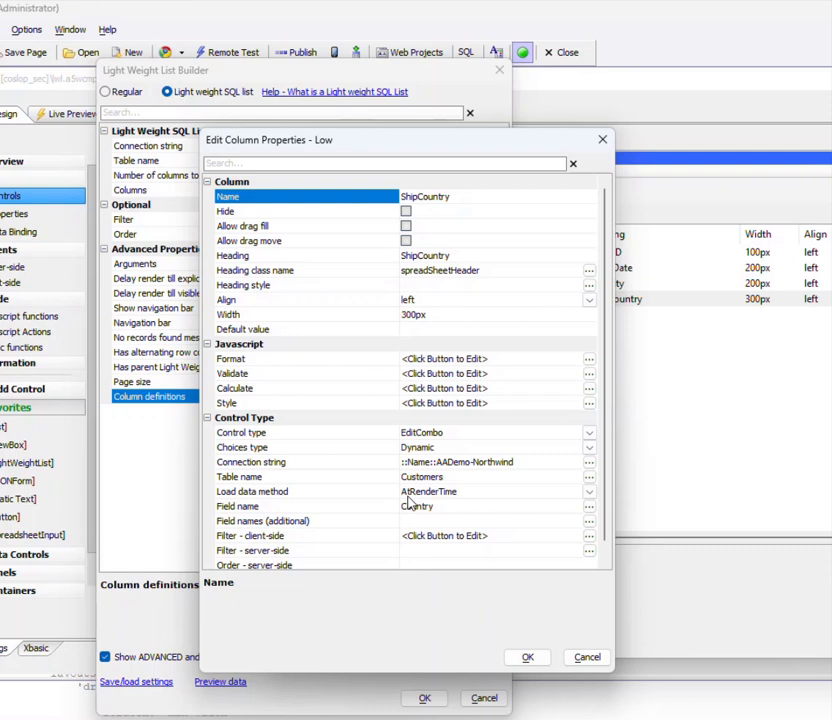
click(592, 497)
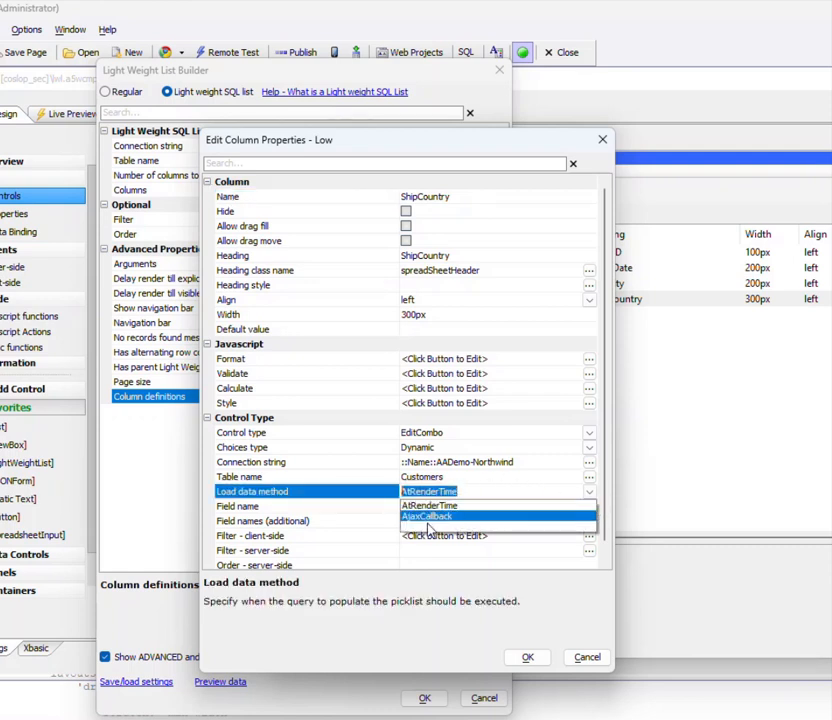
click(376, 499)
scroll(392, 498, down, 1)
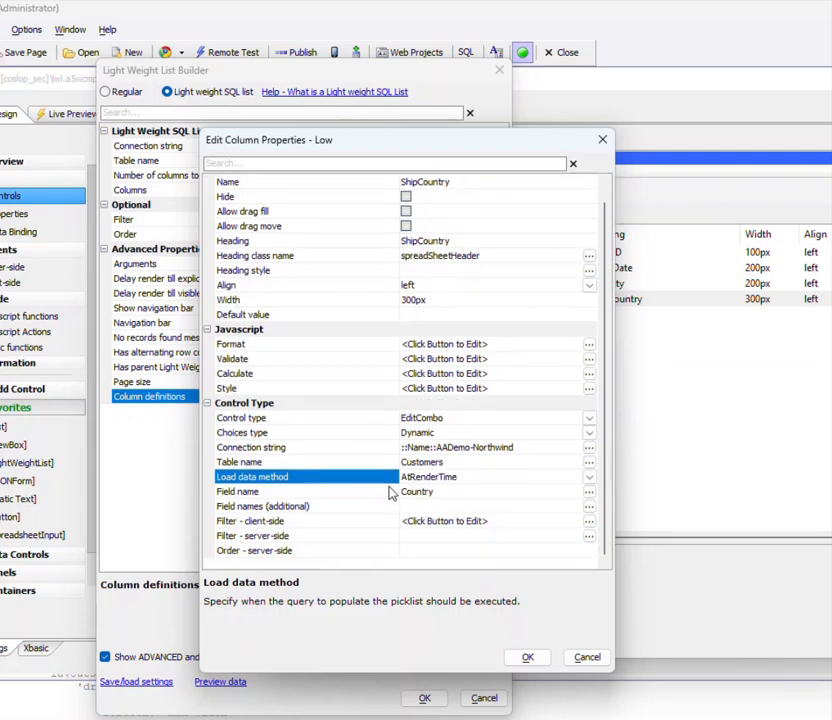
Try the AjaxCallback load data method for ShipCountry, return it to AtRenderTime, and accept the column's properties
click(589, 477)
click(494, 501)
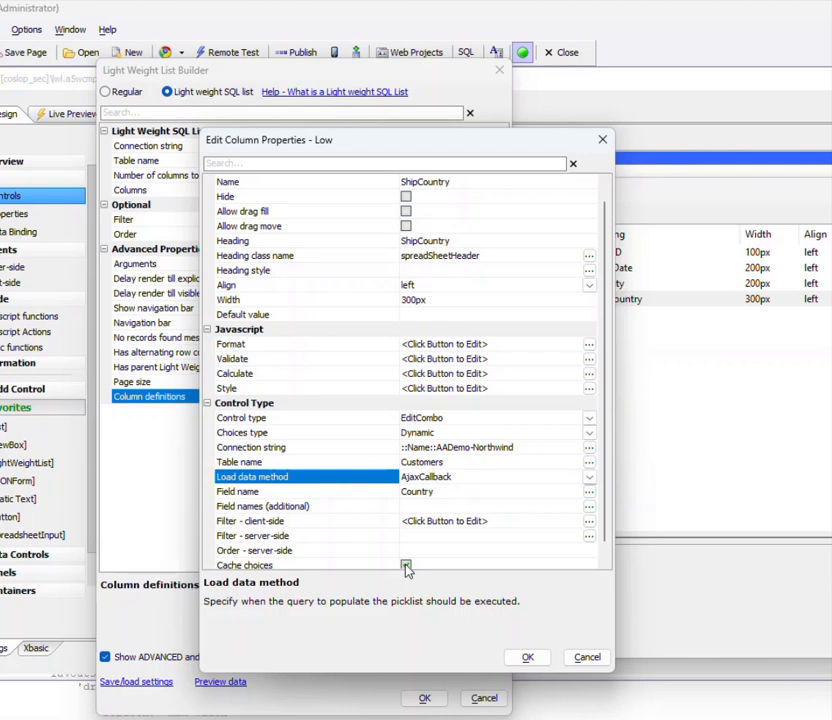
click(589, 477)
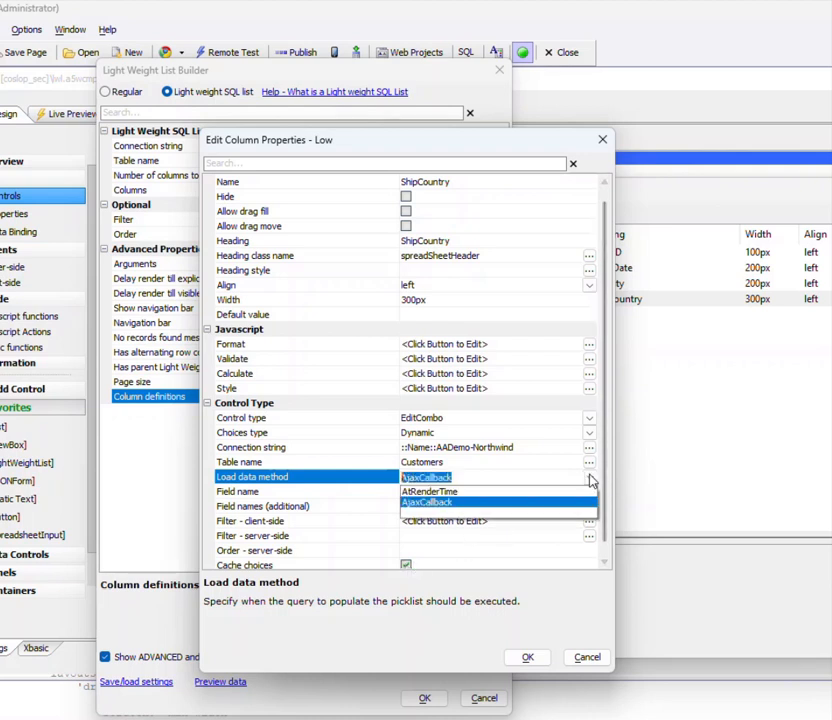
click(428, 494)
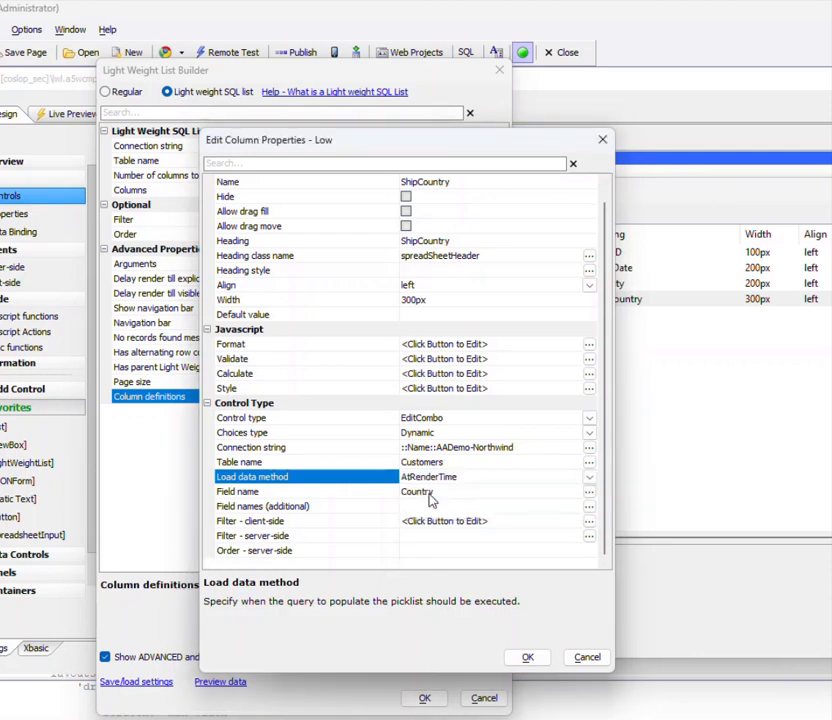
click(524, 659)
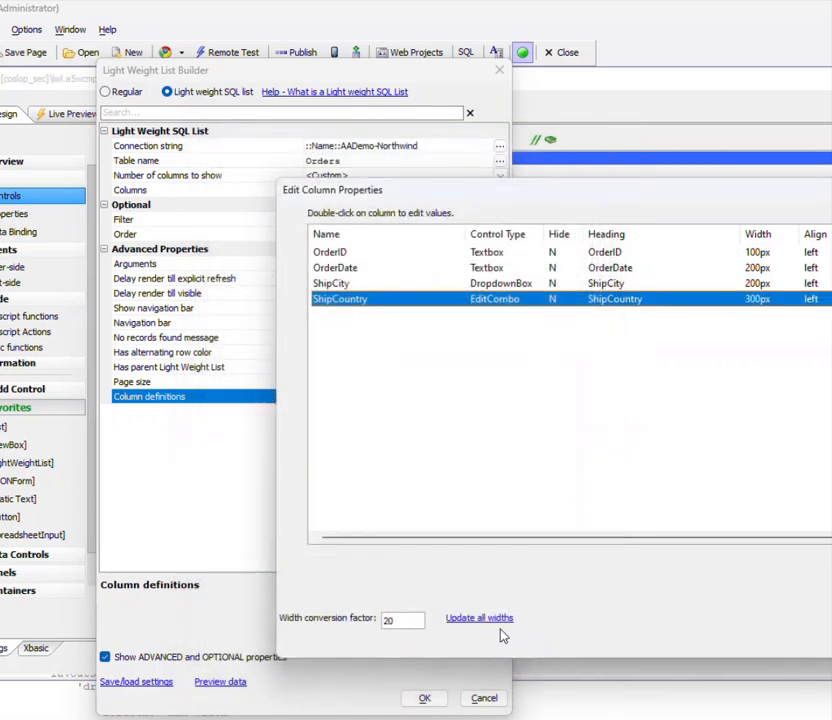
Open the ShipCity column's properties and review the available control types, keeping DropdownBox selected
double_click(510, 287)
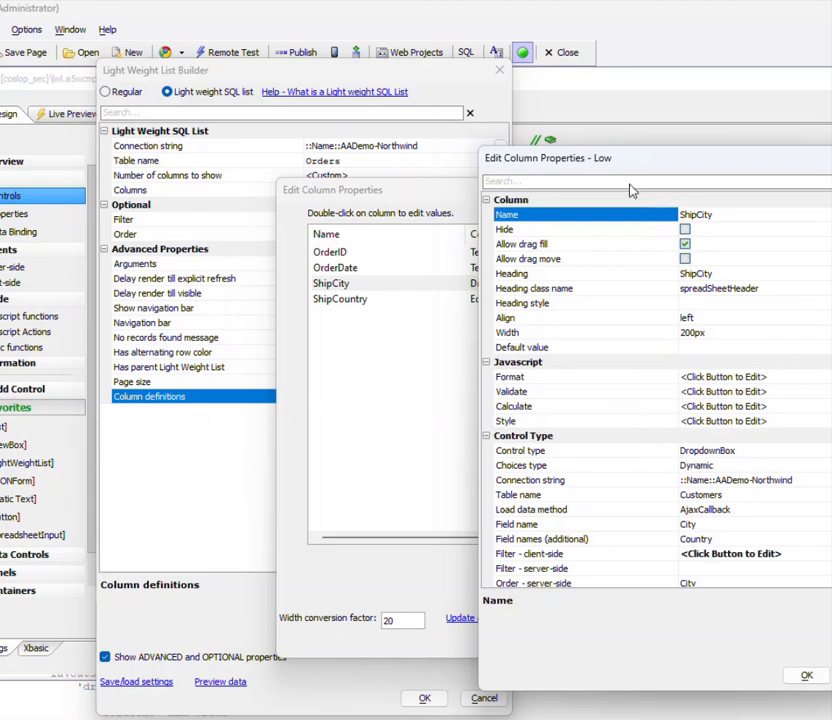
drag(595, 160, 325, 158)
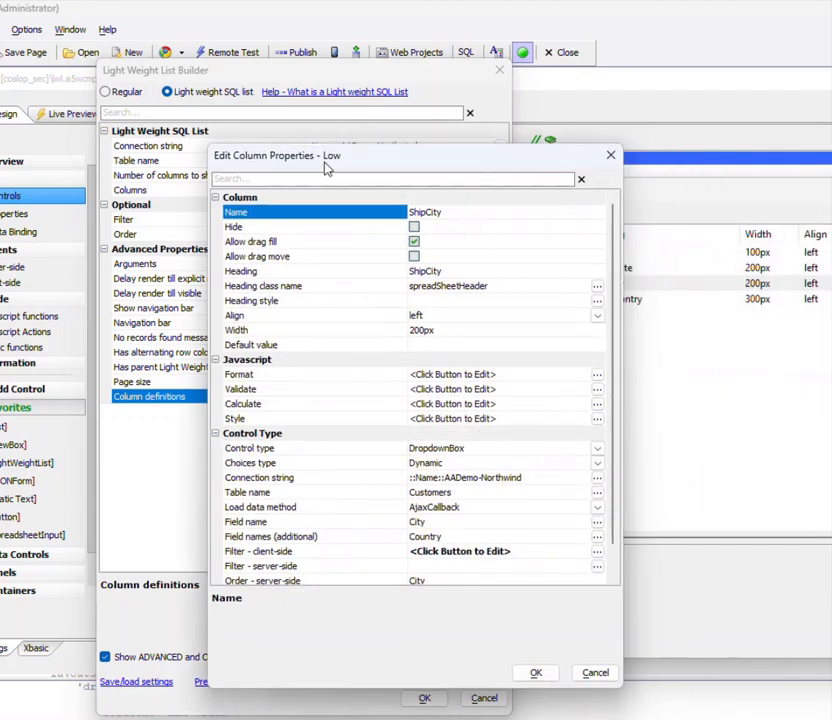
click(598, 451)
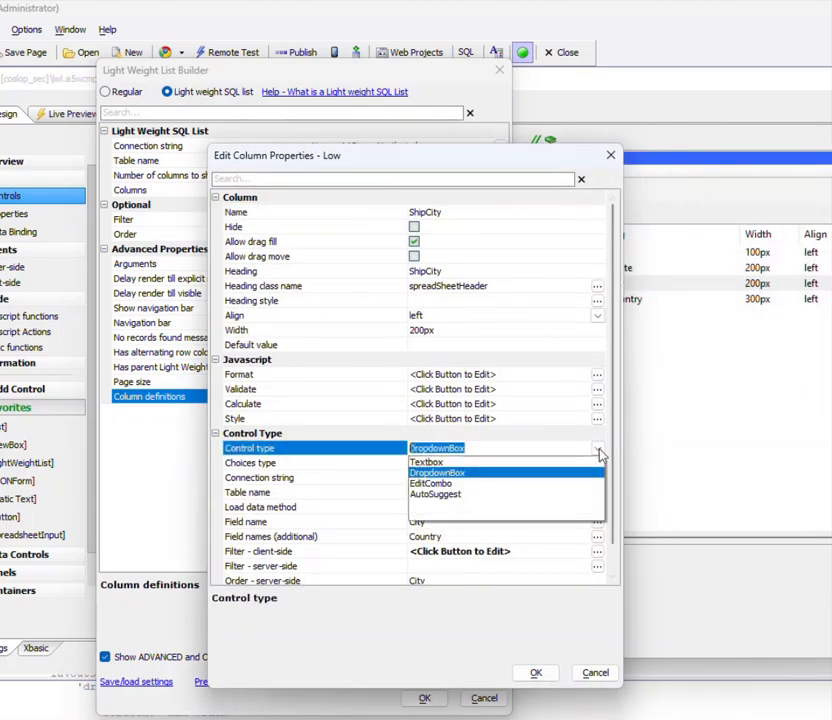
click(427, 475)
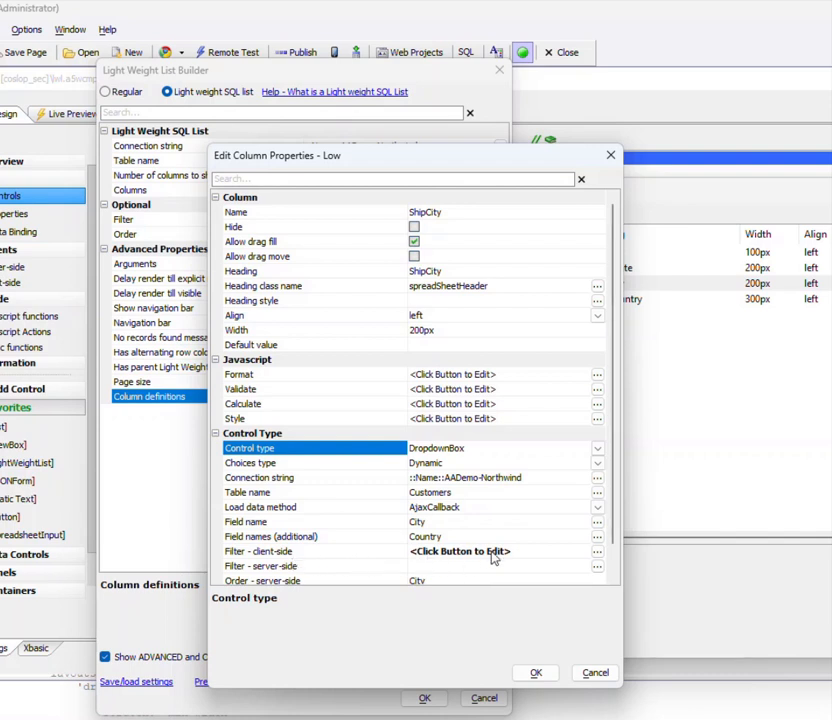
Examine the ShipCity client-side filter JavaScript, including the allData and rowData assignments, and close the filter editor
click(596, 556)
click(596, 556)
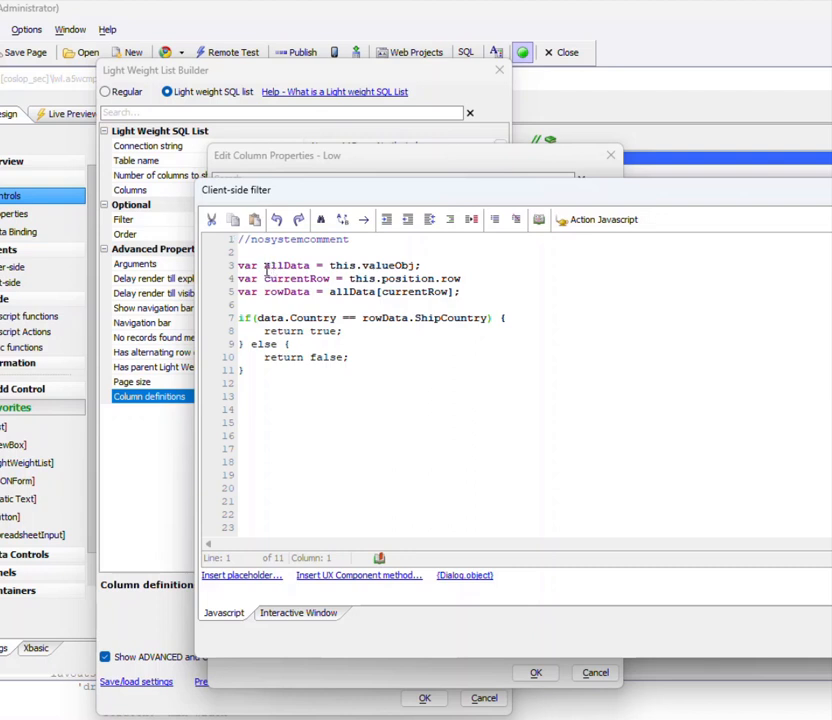
drag(264, 267, 416, 265)
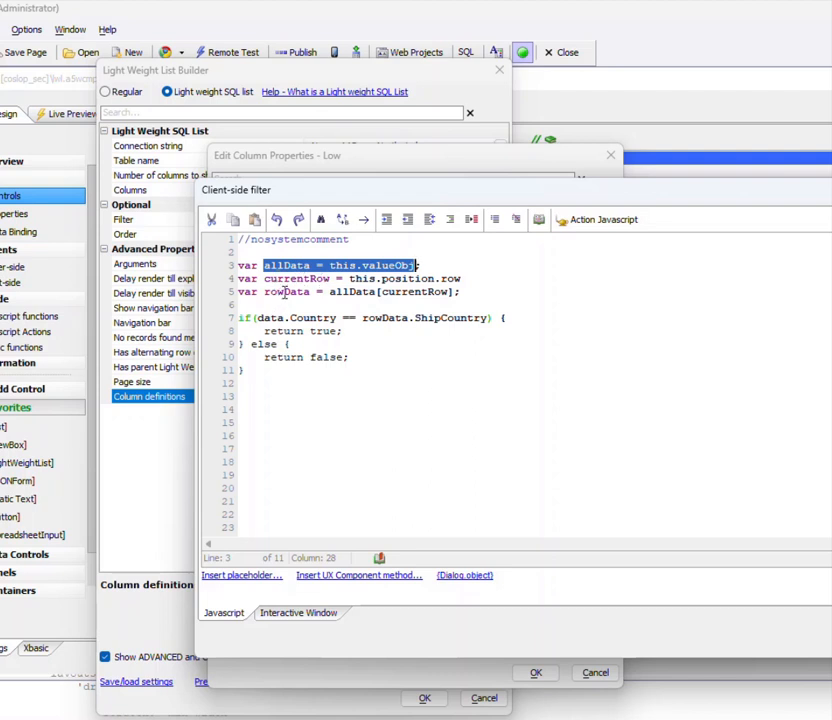
drag(330, 291, 457, 291)
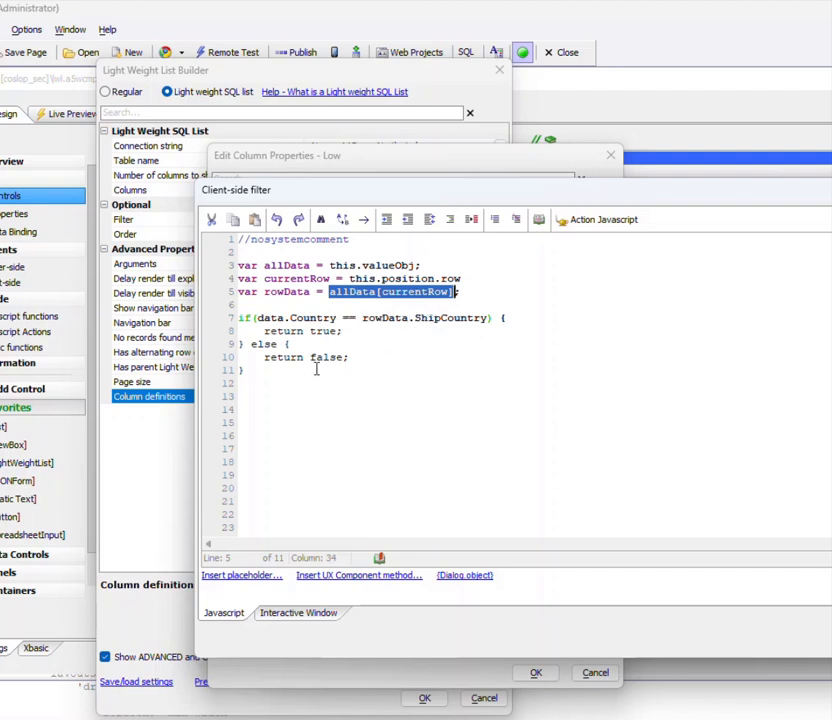
click(536, 672)
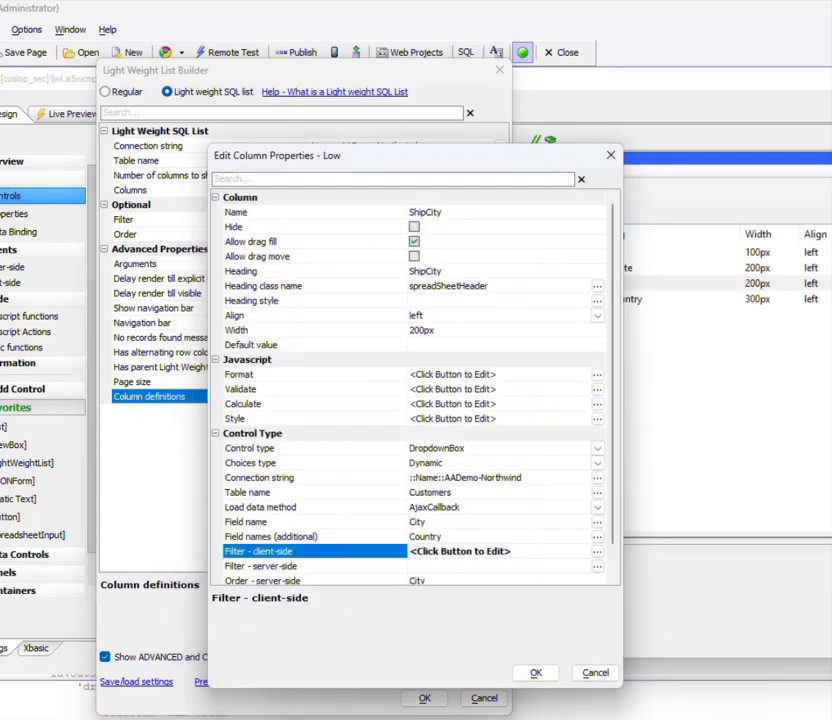
Accept the ShipCity properties, column definitions and list builder settings, and preview the component in Chrome
click(537, 673)
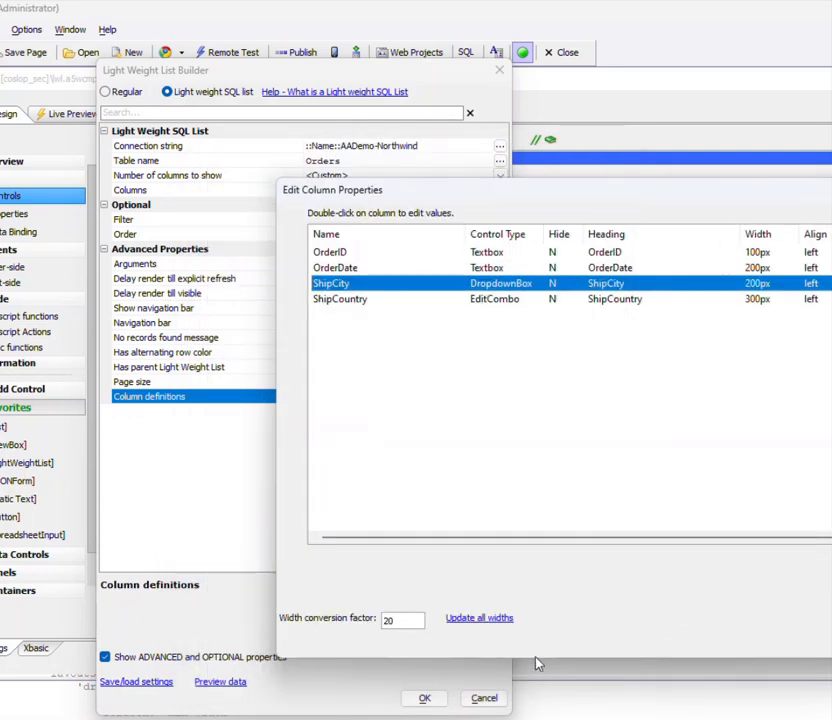
click(537, 665)
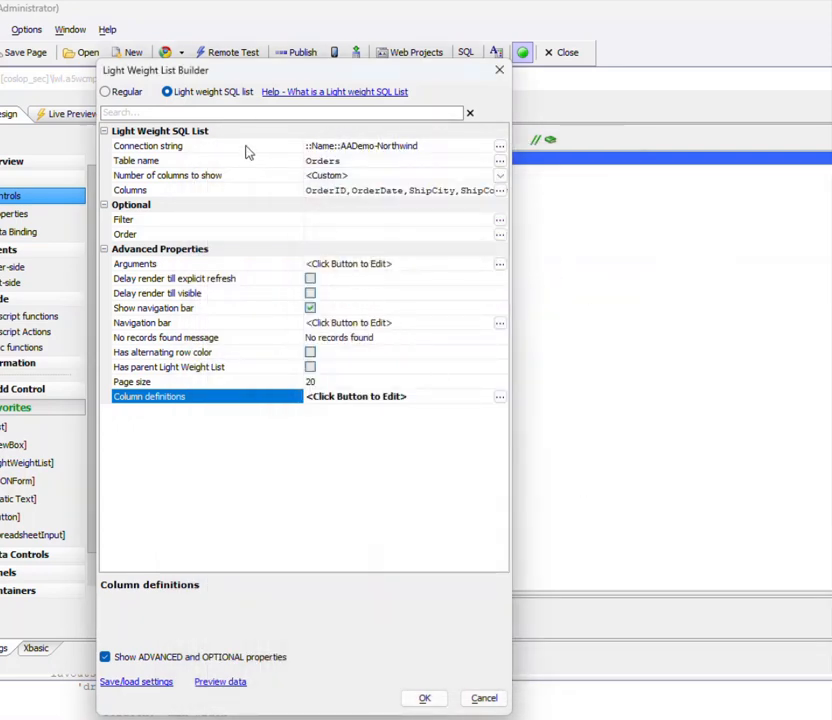
click(424, 698)
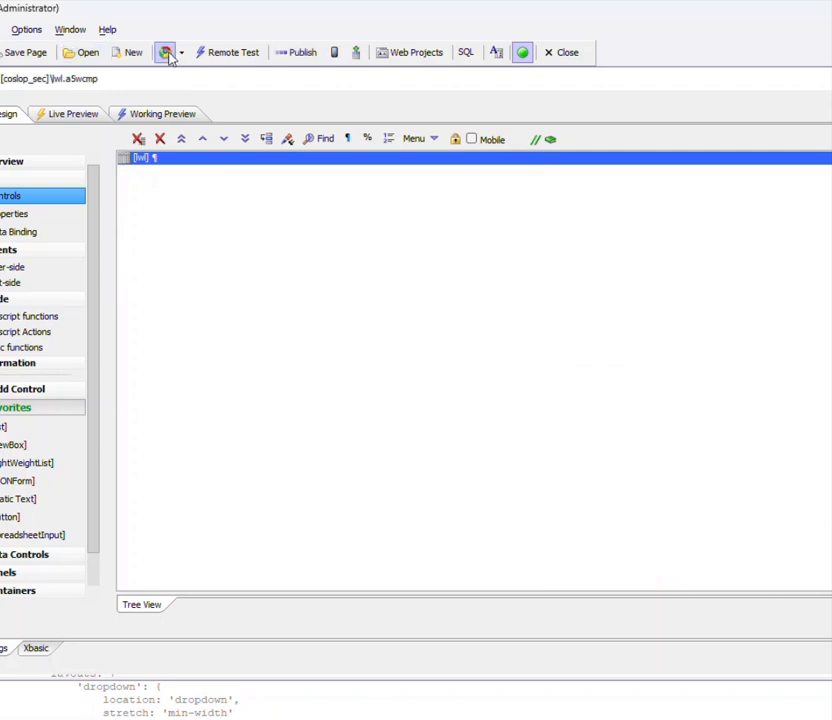
click(166, 53)
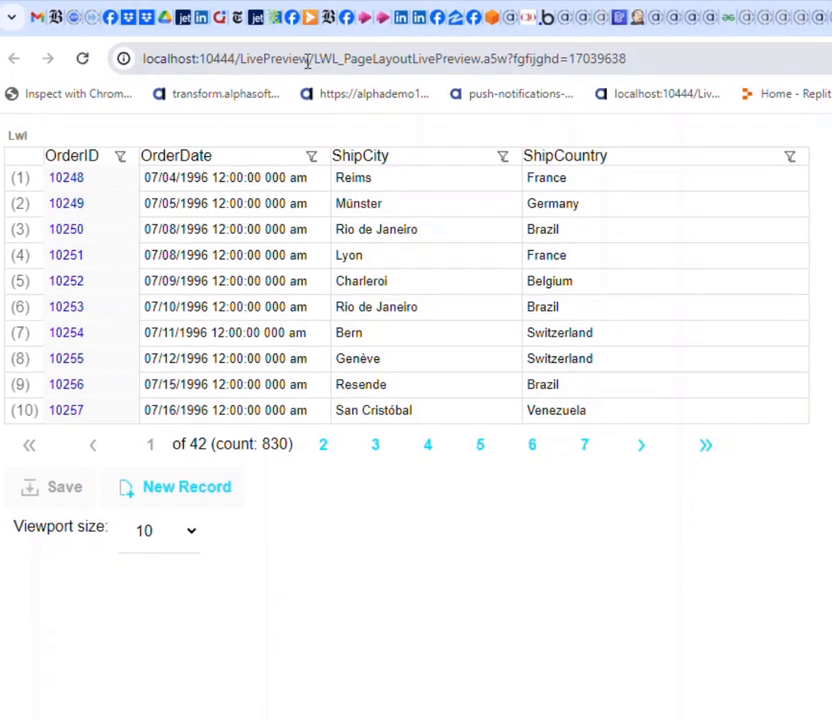
Change the first row's ShipCity to Paris using the city choices offered for France
click(425, 182)
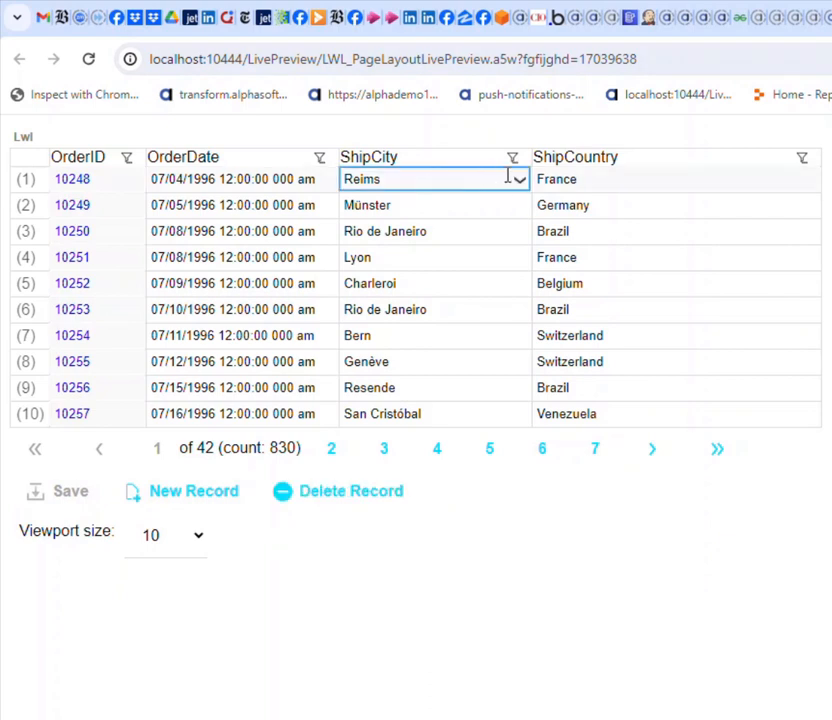
click(521, 181)
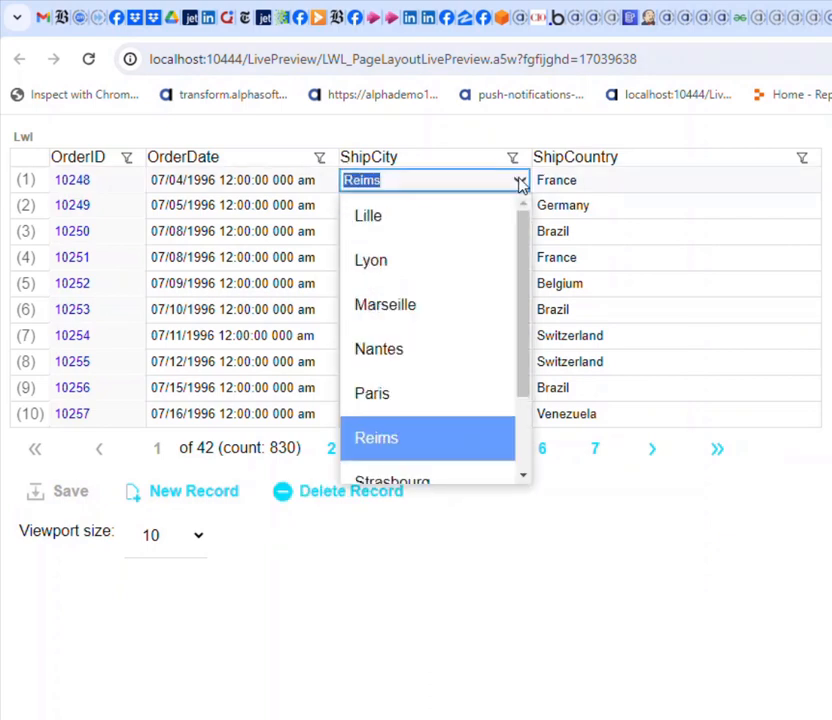
click(380, 412)
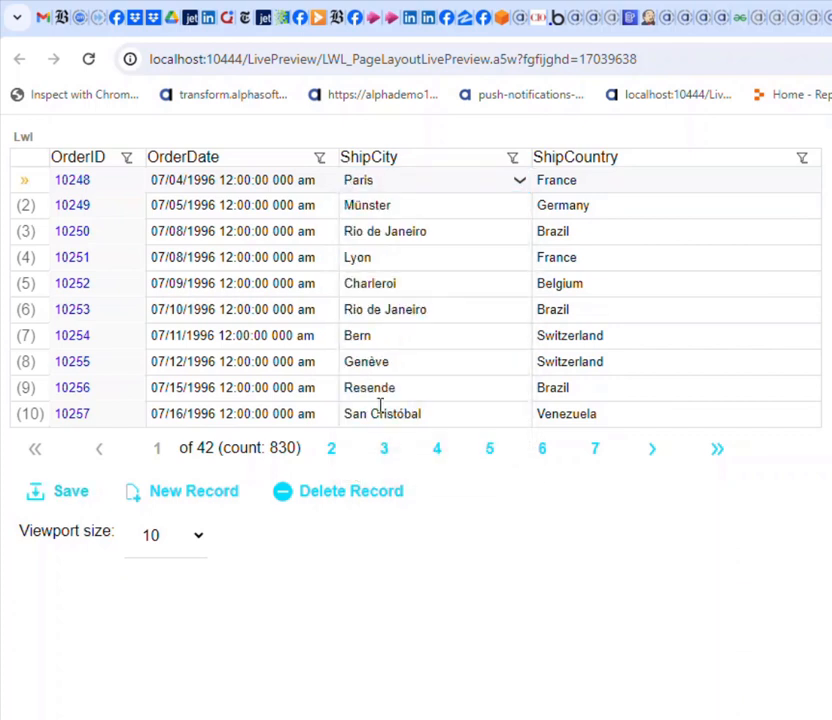
Set the second row's ShipCountry to Italy and display the ShipCity choices for that row
click(618, 204)
click(770, 212)
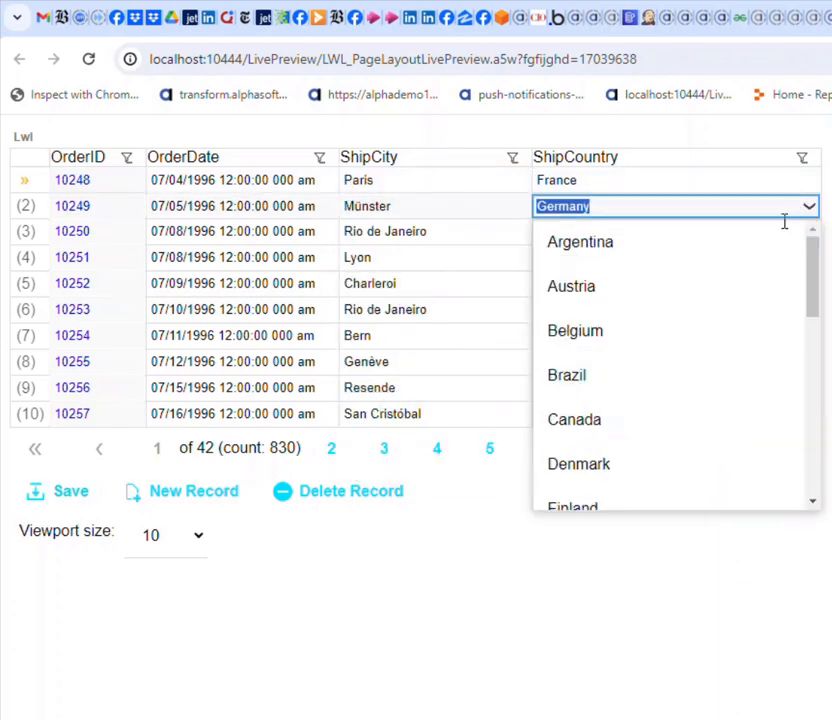
scroll(618, 475, down, 3)
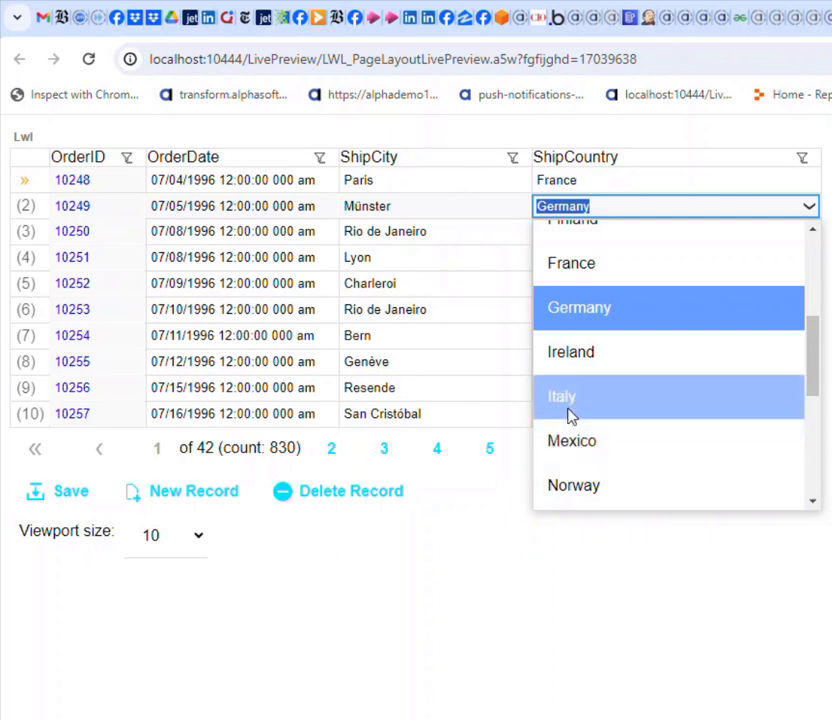
click(570, 416)
click(515, 207)
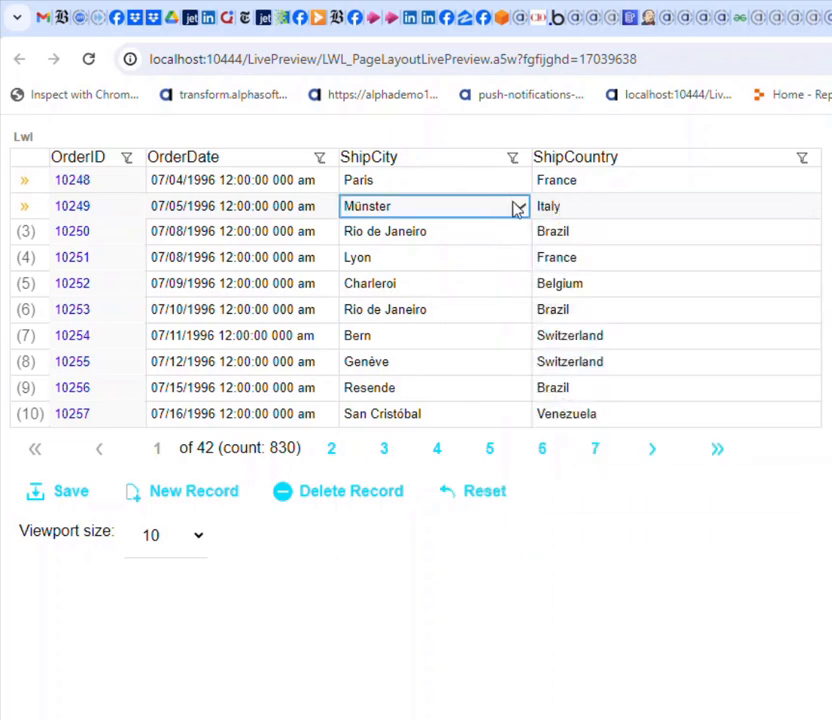
click(520, 208)
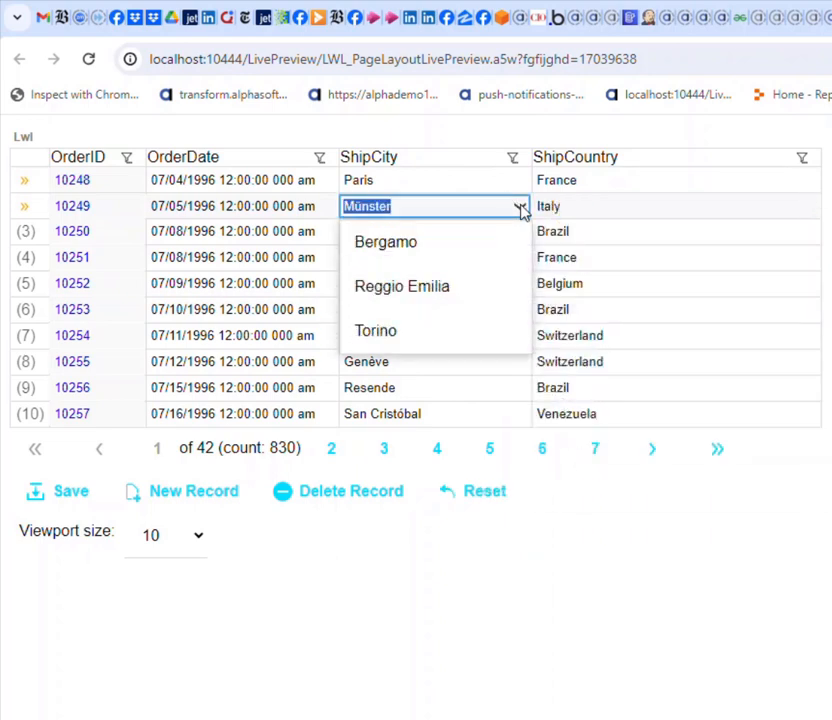